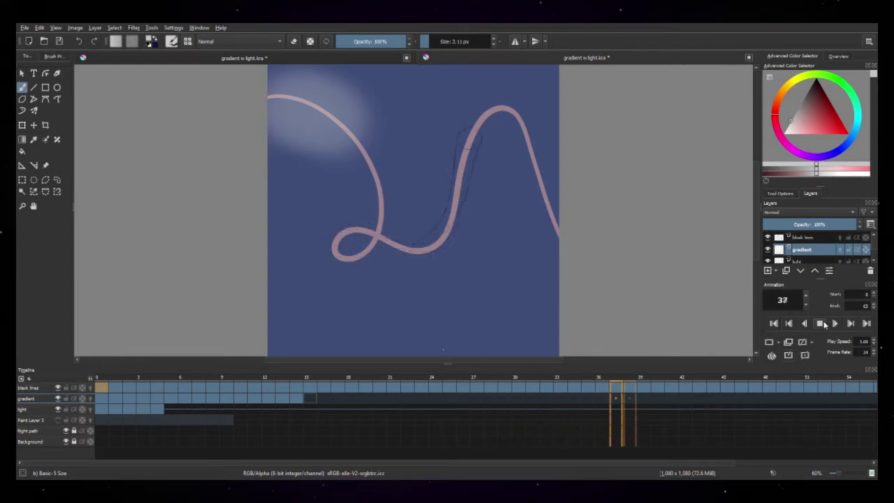
Stop the animation playback and add a blank frame 15 on the gradient layer
left_click(822, 324)
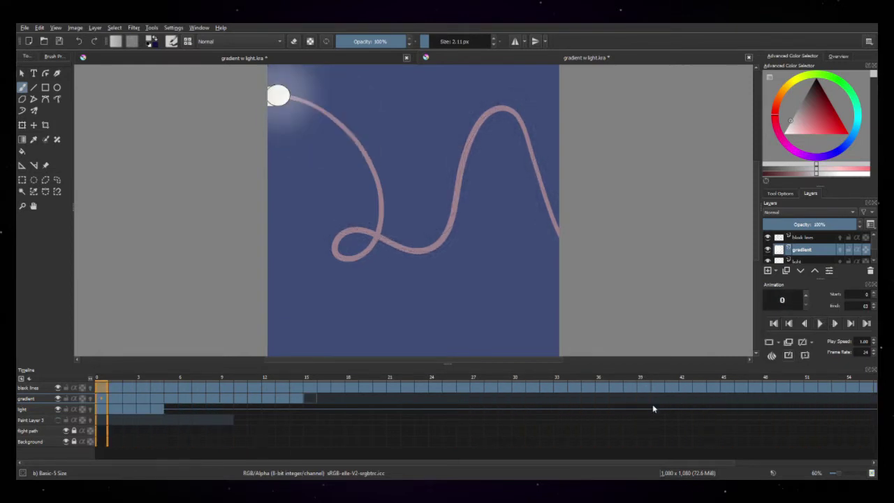
key("space")
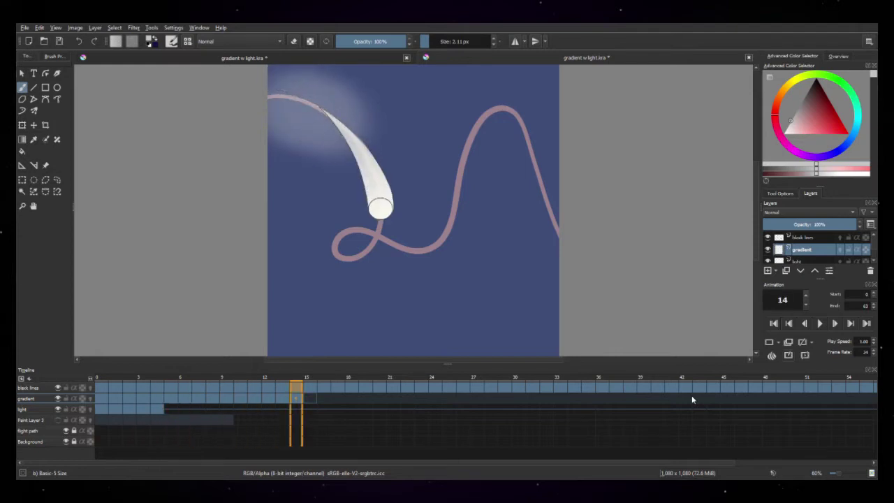
left_click(315, 401)
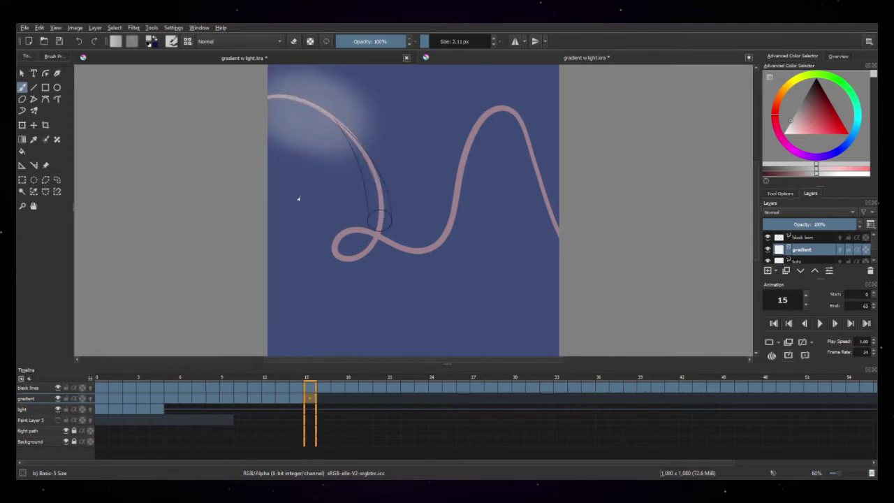
Trace a freehand selection around the comet outline on frame 15, covering the round head and the tail edges
left_click(57, 180)
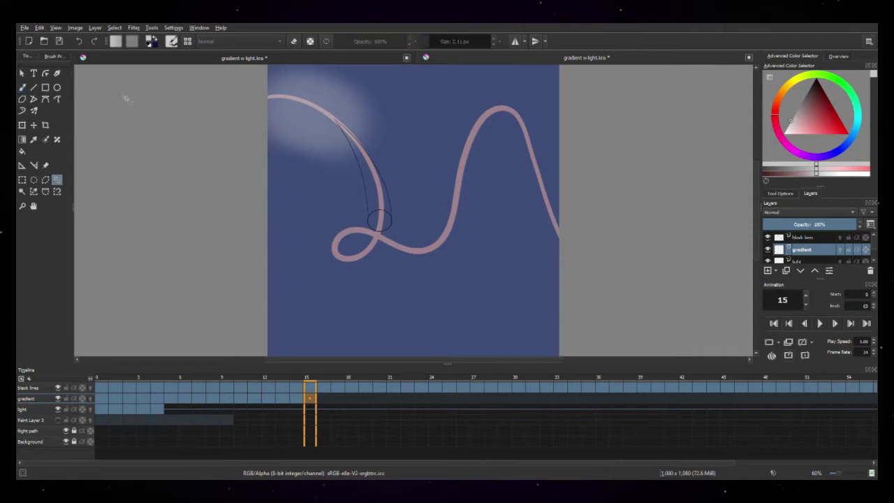
scroll(379, 232, "up", 10)
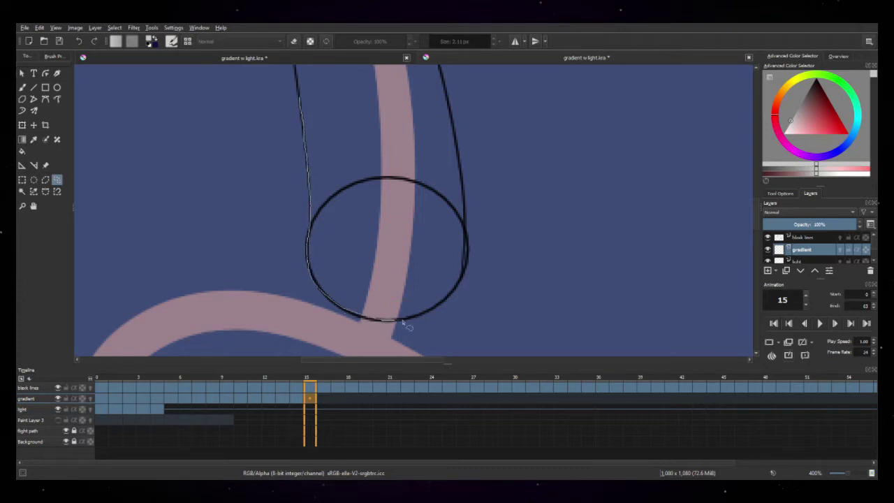
mouse_move(470, 223)
left_mouse_down()
mouse_move(466, 188)
mouse_move(419, 171)
left_mouse_up()
left_click_drag(410, 120, 390, 163)
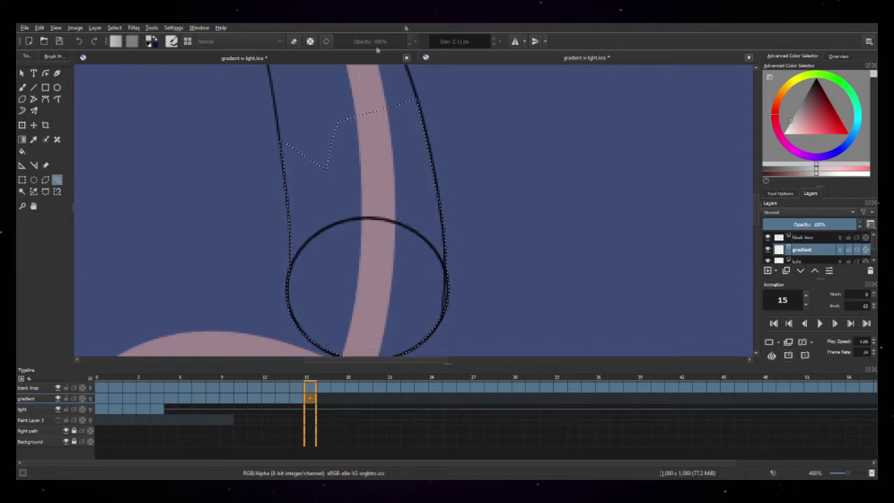
scroll(256, 164, "up", 3)
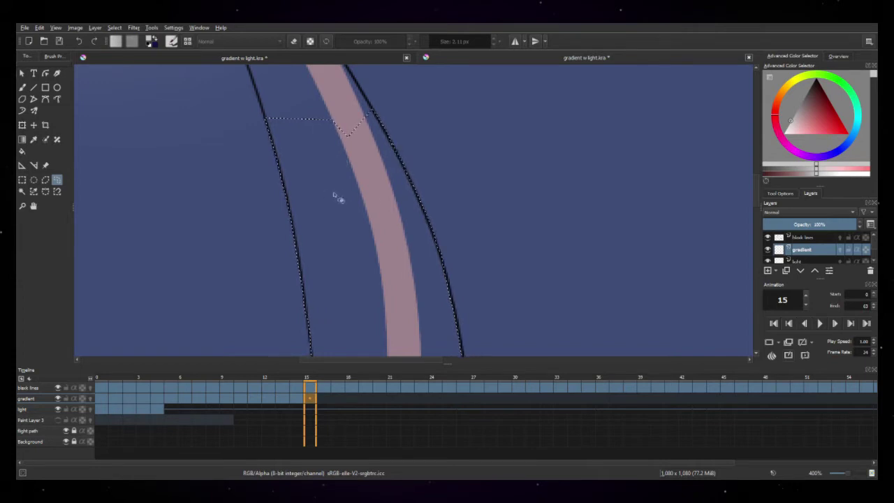
left_click_drag(328, 164, 371, 311)
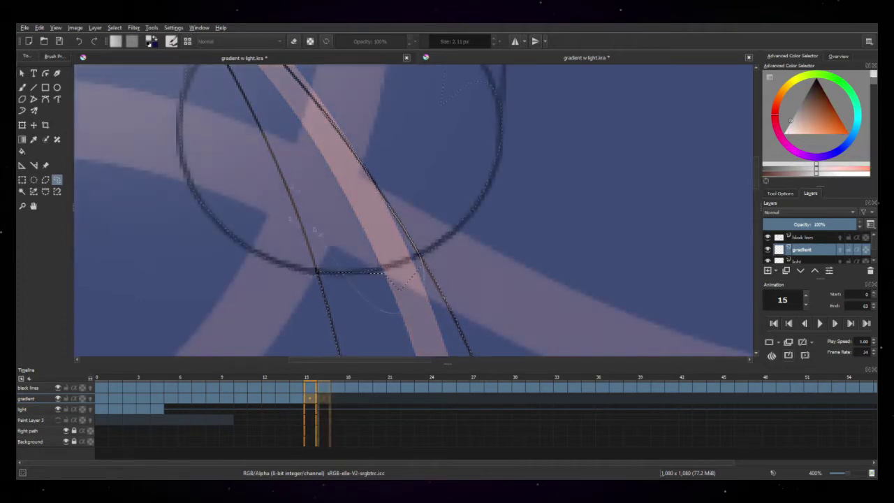
left_click_drag(363, 133, 315, 342)
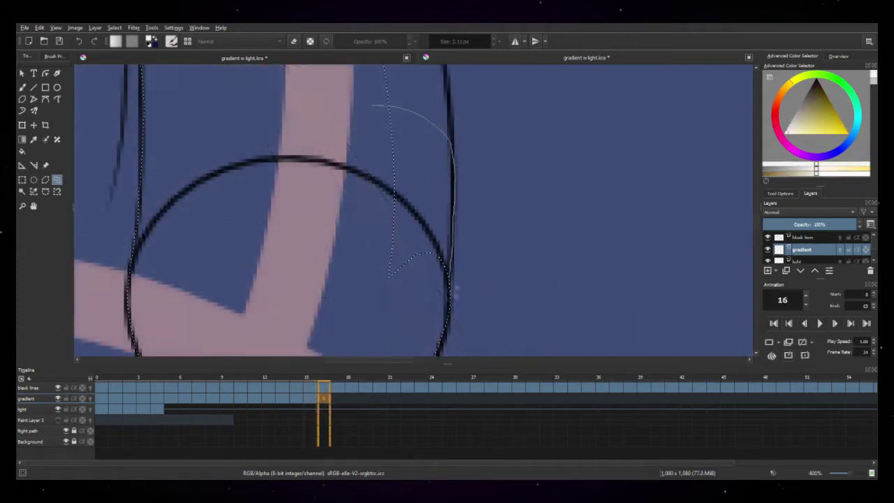
Select the round head and lower tail of the comet outline on gradient frame 16 with the freehand selection
mouse_move(304, 227)
left_mouse_down()
mouse_move(394, 341)
mouse_move(393, 351)
left_mouse_up()
mouse_move(468, 172)
left_mouse_down()
mouse_move(535, 184)
mouse_move(505, 254)
left_mouse_up()
mouse_move(439, 157)
left_mouse_down()
mouse_move(338, 329)
mouse_move(309, 133)
left_mouse_up()
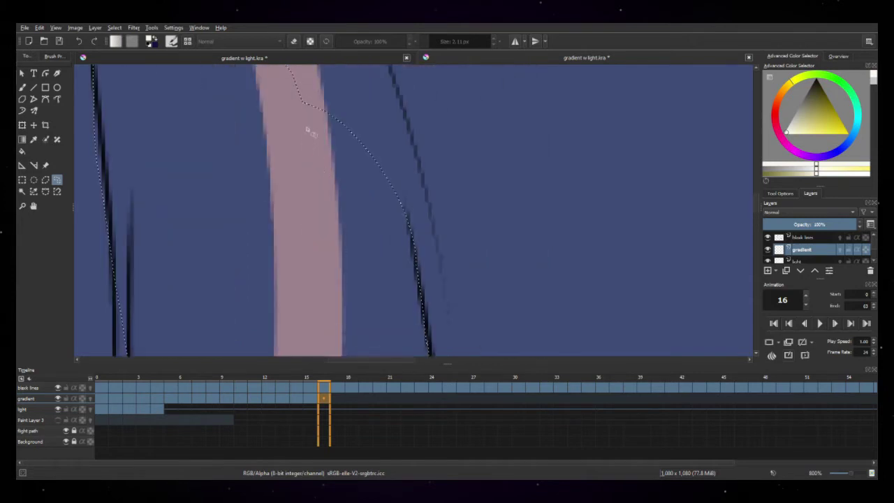
scroll(314, 131, "down", 4)
scroll(314, 91, "up", 3)
mouse_move(355, 109)
left_mouse_down()
mouse_move(208, 109)
mouse_move(307, 120)
mouse_move(269, 285)
left_mouse_up()
scroll(305, 149, "down", 3)
scroll(349, 212, "up", 3)
scroll(318, 294, "down", 4)
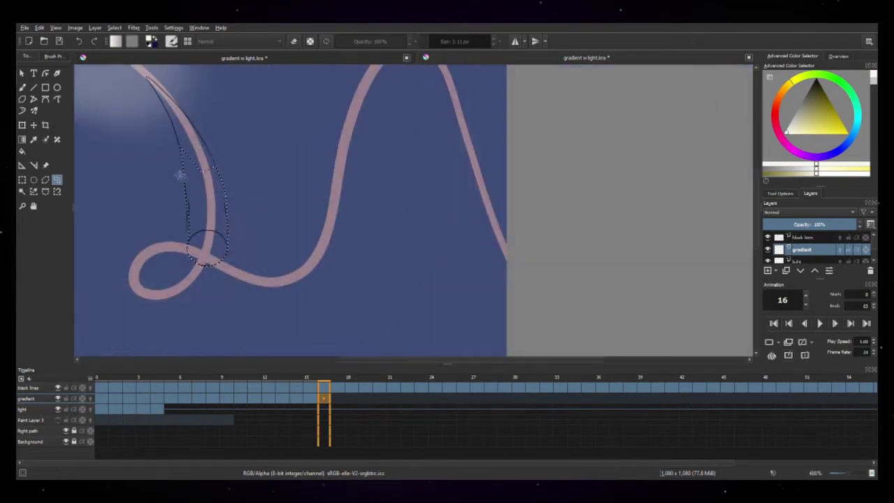
Extend the frame 16 selection along both upper tail edges until it reaches the pointed tip
scroll(298, 236, "up", 2)
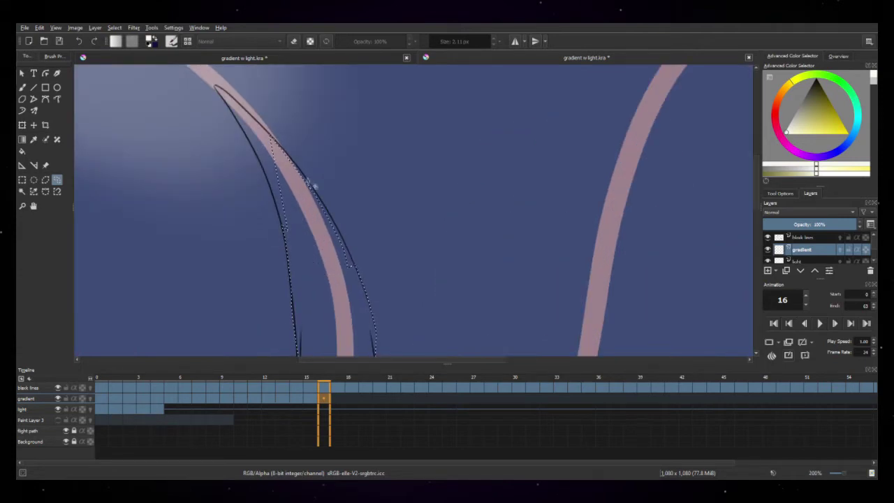
scroll(364, 295, "up", 3)
left_click_drag(371, 286, 344, 225)
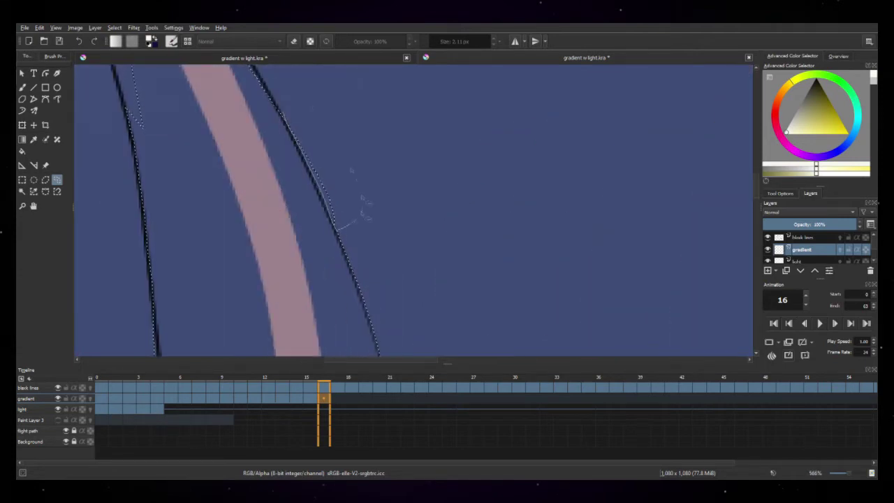
mouse_move(160, 136)
left_mouse_down()
mouse_move(355, 279)
mouse_move(280, 161)
mouse_move(336, 277)
mouse_move(322, 288)
left_mouse_up()
left_click_drag(358, 131, 371, 288)
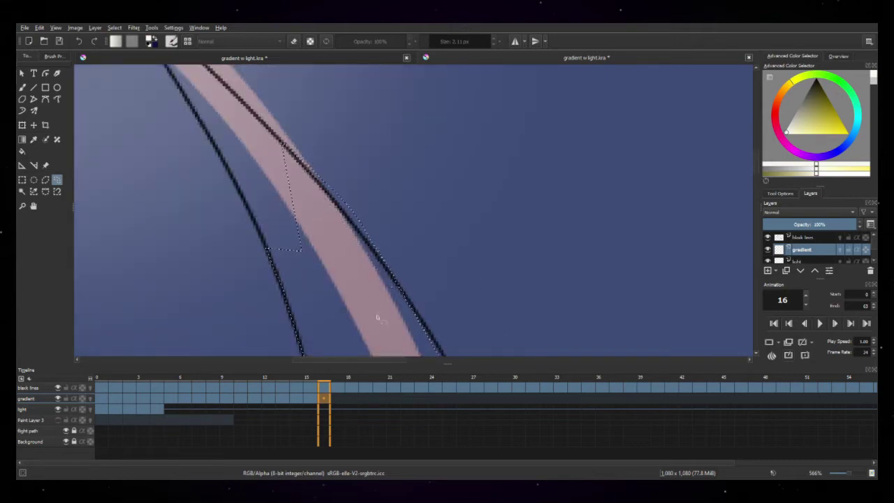
left_click_drag(185, 97, 256, 219)
left_click_drag(264, 125, 346, 293)
scroll(284, 241, "up", 1)
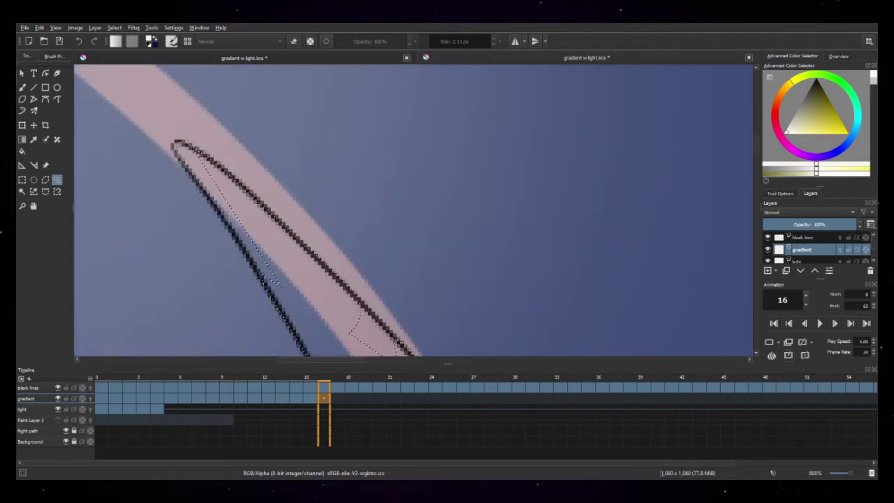
left_click_drag(330, 257, 227, 185)
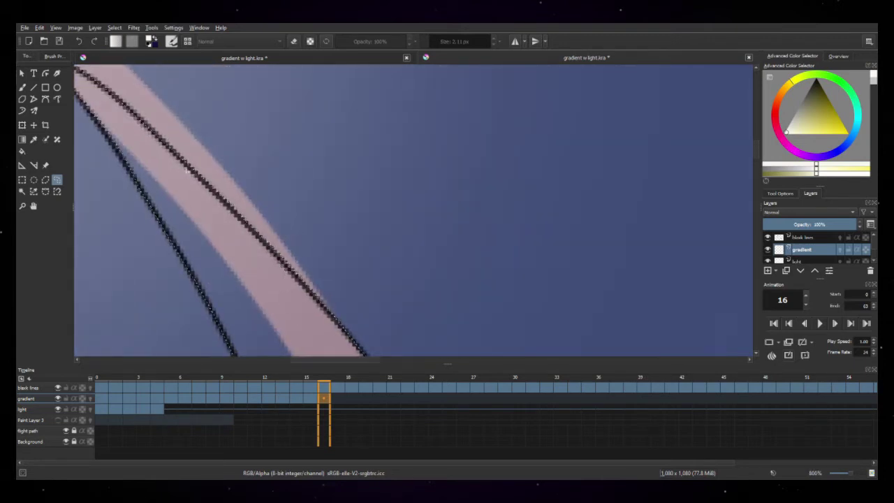
scroll(277, 220, "down", 7)
Fill the frame 16 selection with a white gradient that fades from the comet's head toward its tail
left_click(32, 139)
left_click(22, 140)
left_click_drag(273, 266, 270, 87)
Add frame 17 on the gradient layer, clear the fill carried over from frame 16, and deselect
left_click(338, 399)
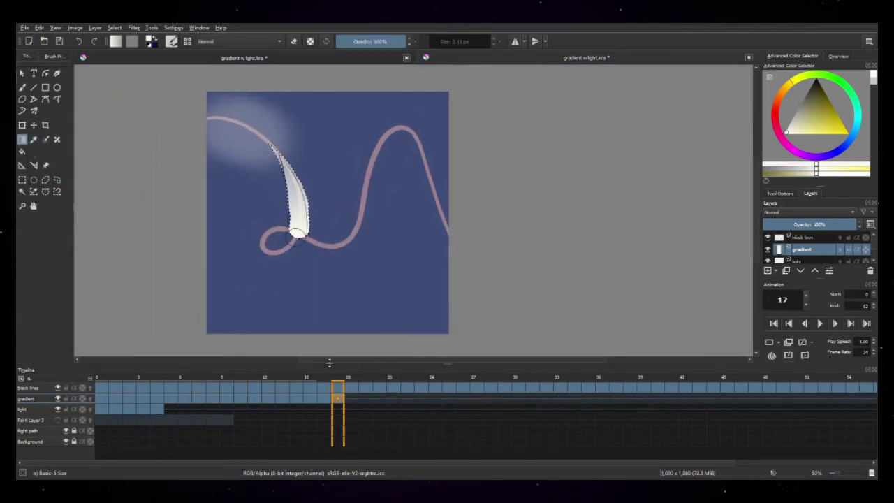
key("Left")
key("Right")
key("Delete")
key("ctrl+shift+a")
Trace freehand selections around the comet outlines on the gradient layer, working from frame 17 up to frame 28
left_click(57, 180)
scroll(280, 251, "up", 4)
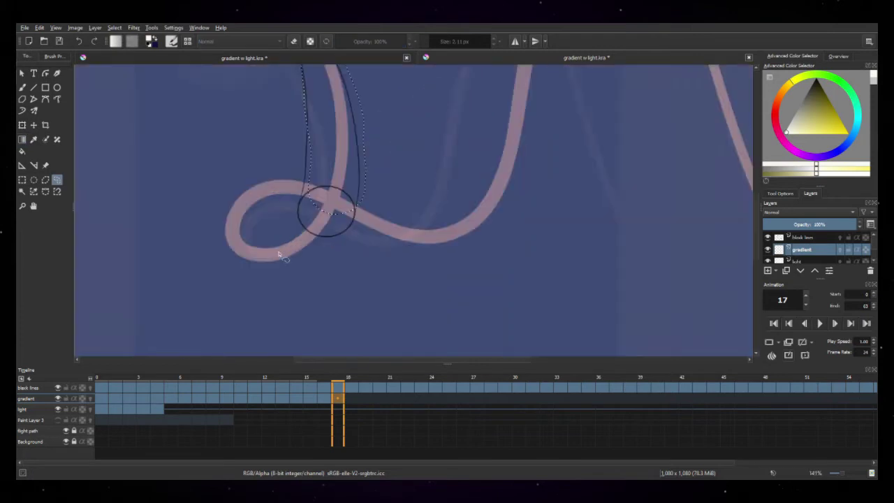
scroll(336, 116, "up", 1)
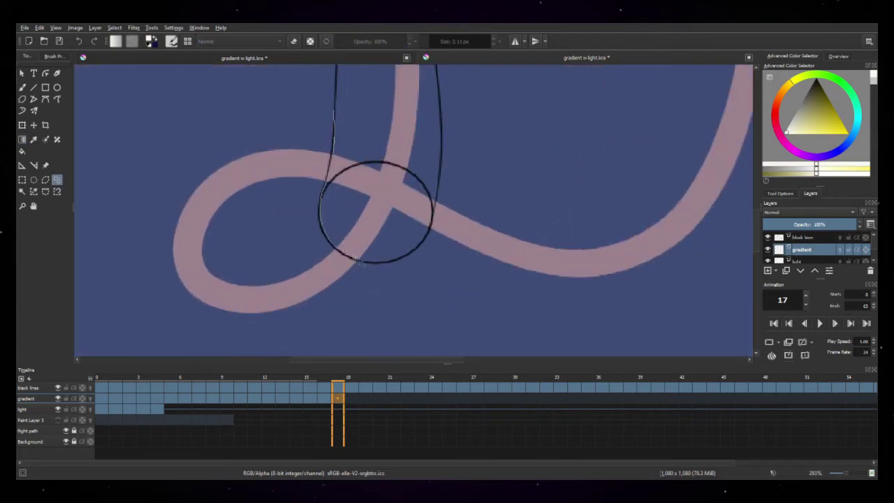
scroll(407, 261, "up", 2)
mouse_move(309, 261)
left_mouse_down()
mouse_move(410, 249)
mouse_move(250, 125)
left_mouse_up()
left_click_drag(370, 184, 338, 333)
mouse_move(440, 96)
left_mouse_down()
mouse_move(443, 172)
mouse_move(301, 210)
left_mouse_up()
left_click_drag(257, 129, 367, 308)
mouse_move(347, 96)
left_mouse_down()
mouse_move(341, 266)
mouse_move(456, 262)
mouse_move(351, 224)
mouse_move(385, 175)
mouse_move(155, 146)
left_mouse_up()
mouse_move(127, 96)
left_mouse_down()
mouse_move(316, 204)
mouse_move(117, 326)
left_mouse_up()
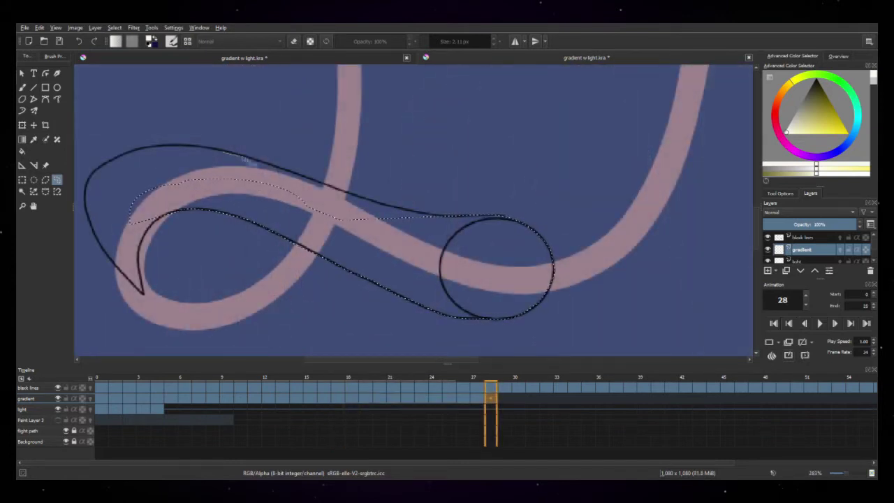
Extend the frame 28 selection over the upper edge and around the rear curve of the comet outline
mouse_move(243, 158)
left_mouse_down()
mouse_move(397, 205)
mouse_move(194, 180)
left_mouse_up()
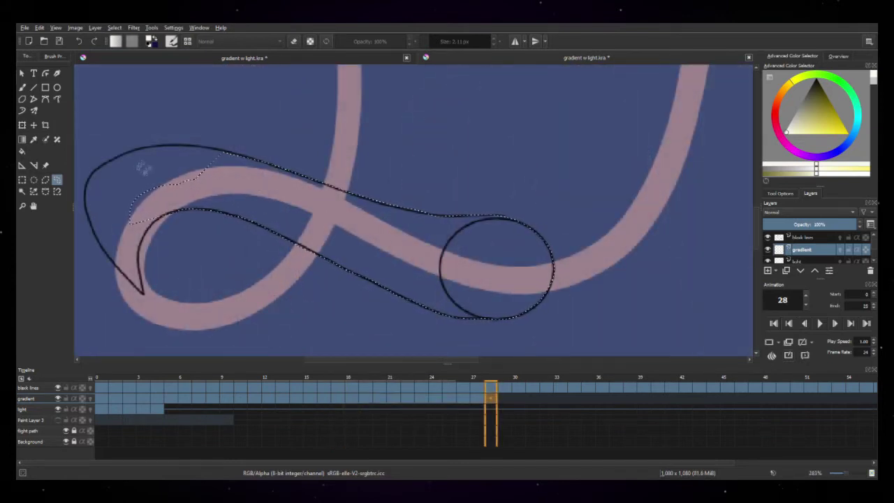
mouse_move(115, 160)
left_mouse_down()
mouse_move(236, 171)
mouse_move(107, 162)
mouse_move(152, 167)
mouse_move(272, 135)
mouse_move(176, 169)
mouse_move(241, 161)
mouse_move(204, 144)
left_mouse_up()
scroll(153, 166, "up", 2)
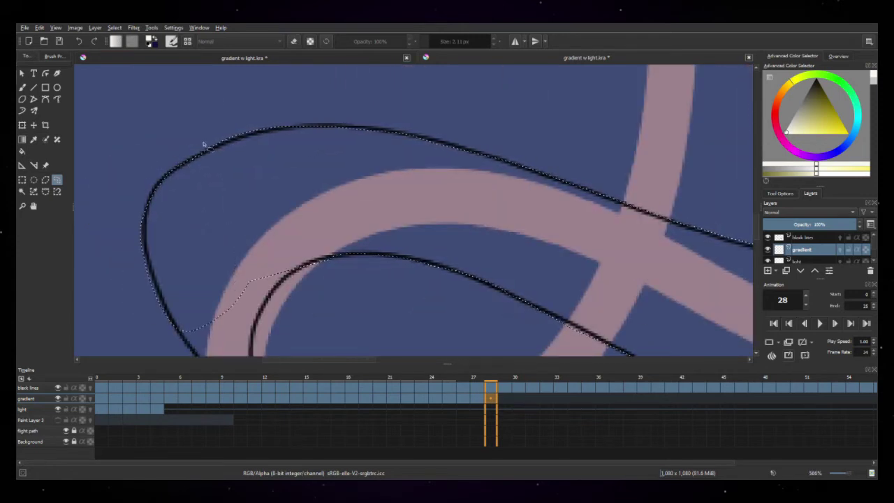
left_click_drag(146, 241, 143, 256)
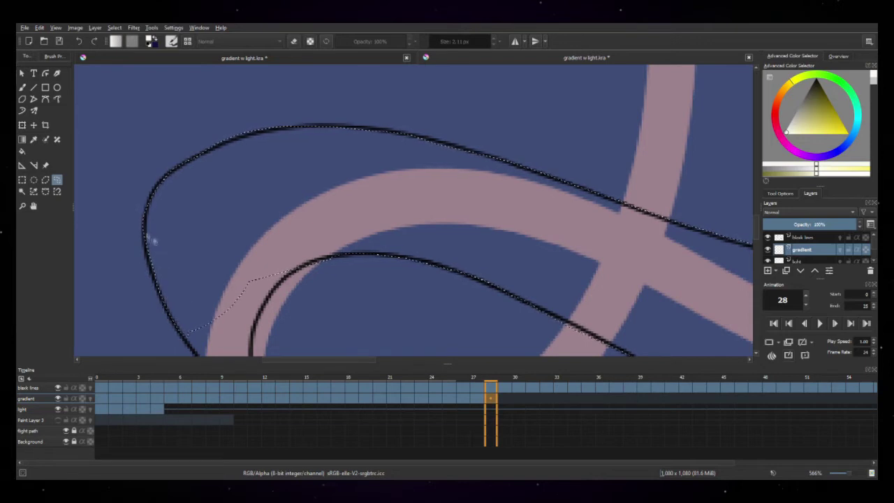
Complete the frame 28 selection at the tail tip and fill it with a white gradient fading away from the head
scroll(248, 200, "down", 3)
mouse_move(303, 148)
left_mouse_down()
mouse_move(267, 167)
mouse_move(259, 305)
mouse_move(198, 100)
left_mouse_up()
scroll(265, 126, "down", 5)
left_click_drag(271, 127, 245, 231)
left_click(22, 139)
left_click_drag(359, 250, 102, 167)
Add frame 29 on the gradient layer, clear the fill carried over from frame 28, and deselect
left_click(501, 399)
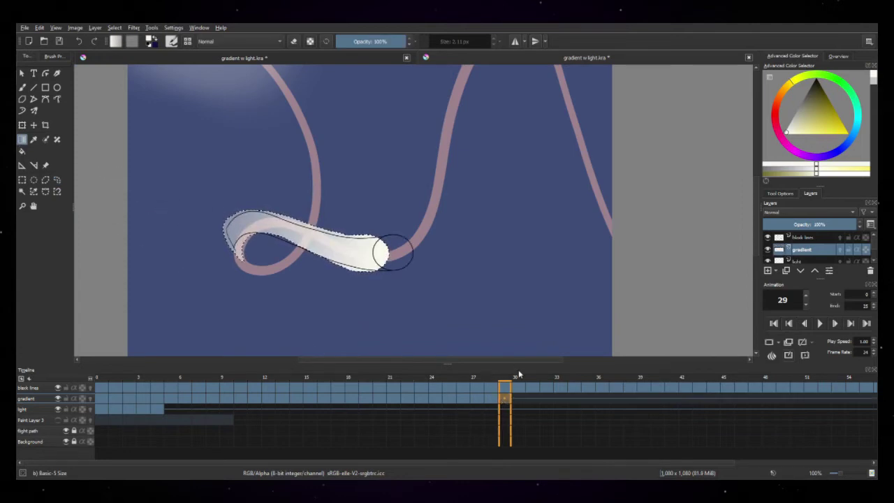
key("Delete")
key("ctrl+shift+a")
Select the round head and middle body of the comet outline on frame 29 with the freehand selection
left_click(58, 181)
scroll(388, 258, "up", 4)
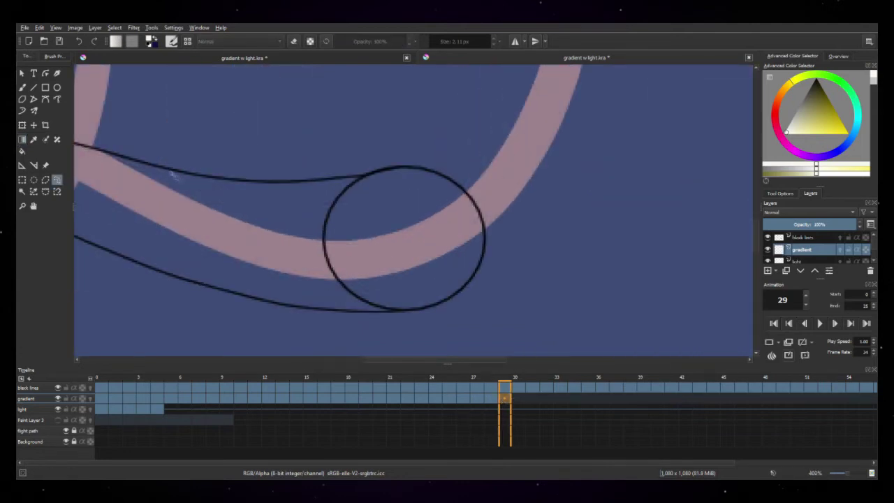
mouse_move(334, 183)
left_mouse_down()
mouse_move(419, 177)
mouse_move(492, 247)
left_mouse_up()
left_click_drag(314, 305, 58, 208)
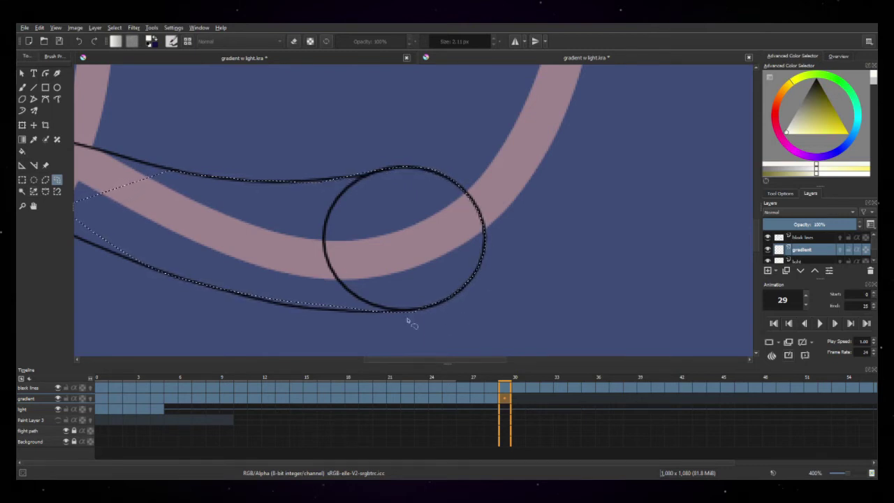
scroll(94, 220, "down", 1)
mouse_move(97, 221)
left_mouse_down()
mouse_move(275, 264)
mouse_move(340, 292)
mouse_move(140, 210)
left_mouse_up()
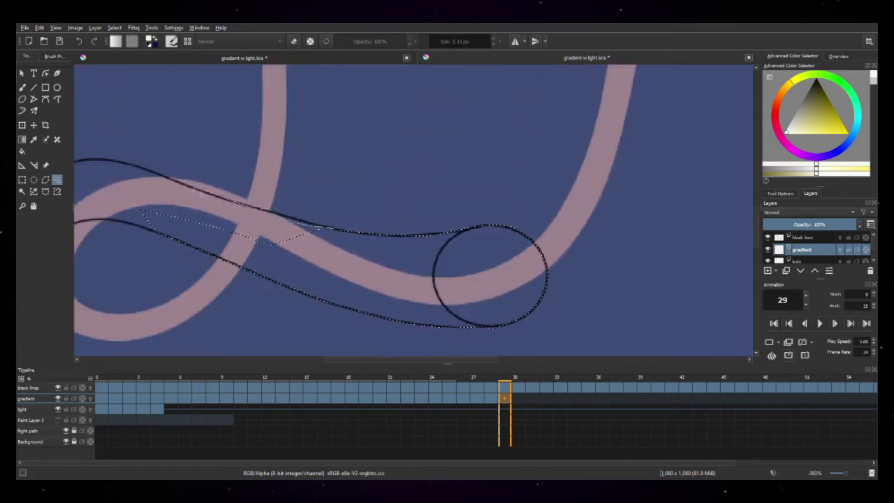
Extend the frame 29 selection to the end of the tail and fill it with a white gradient fading from the head
scroll(422, 260, "down", 4)
left_click_drag(420, 258, 320, 246)
scroll(319, 246, "up", 5)
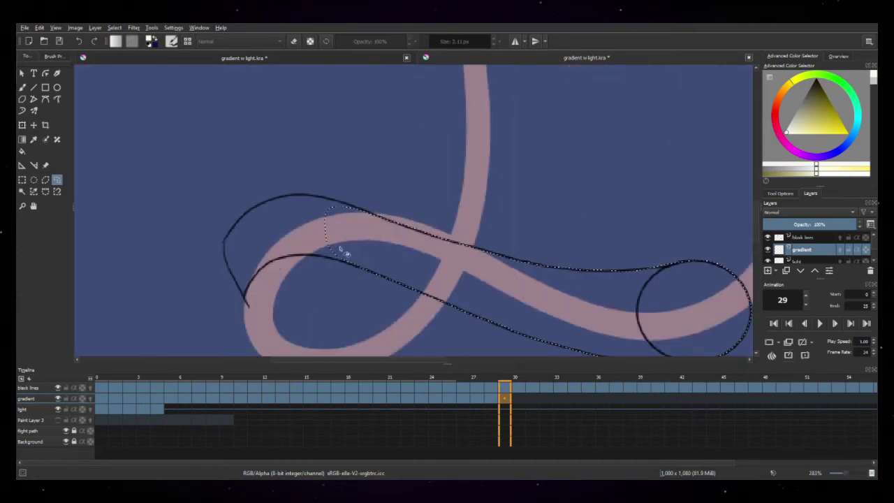
left_click_drag(285, 267, 476, 324)
scroll(475, 321, "down", 3)
key("g")
left_click_drag(447, 280, 269, 246)
Add frame 30 on the gradient layer and clear the fill carried over from frame 29
left_click(520, 407)
left_click(519, 399)
key("Delete")
left_click_drag(486, 296, 417, 286)
Trace a freehand selection around the comet outline on frame 30, from the round head along both edges to the tail tip
key("l")
scroll(412, 269, "up", 5)
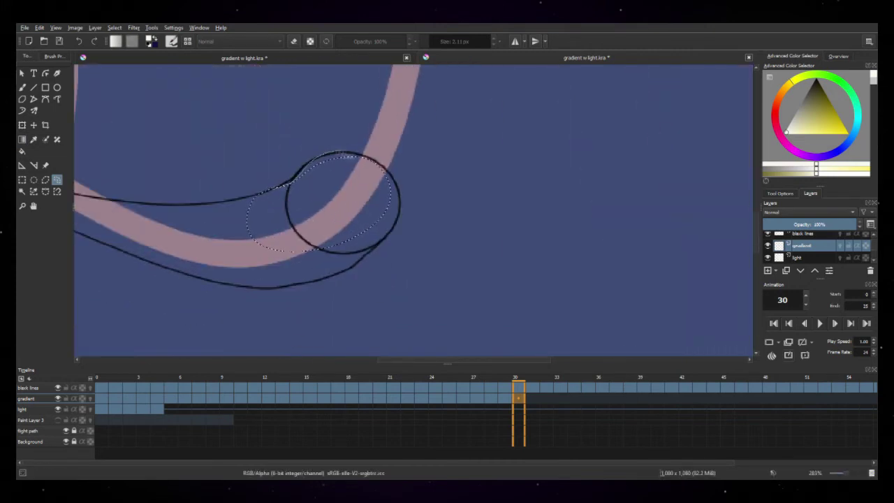
mouse_move(328, 274)
left_mouse_down()
mouse_move(196, 216)
mouse_move(203, 255)
left_mouse_up()
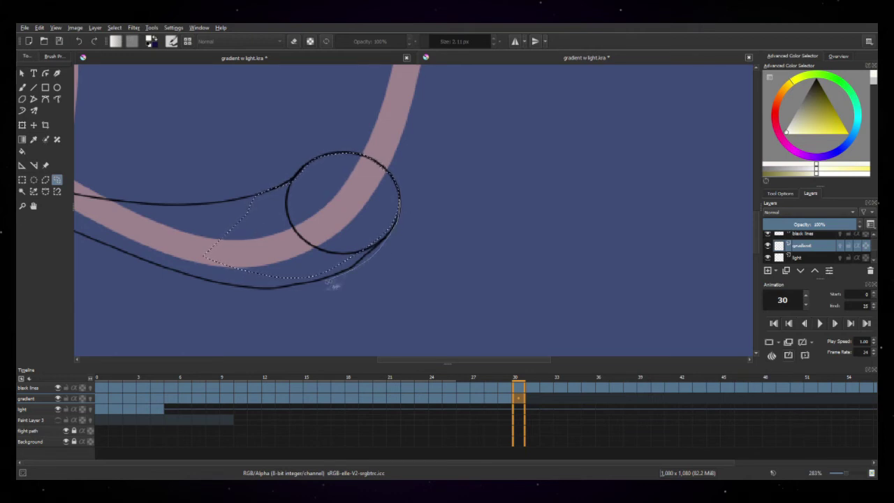
mouse_move(216, 287)
left_mouse_down()
mouse_move(113, 231)
mouse_move(280, 285)
mouse_move(222, 263)
left_mouse_up()
mouse_move(116, 201)
left_mouse_down()
mouse_move(140, 203)
mouse_move(211, 255)
mouse_move(133, 239)
mouse_move(437, 259)
left_mouse_up()
mouse_move(447, 264)
left_mouse_down()
mouse_move(437, 273)
mouse_move(231, 184)
left_mouse_up()
mouse_move(259, 171)
left_mouse_down()
mouse_move(429, 243)
mouse_move(258, 189)
left_mouse_up()
mouse_move(419, 219)
left_mouse_down()
mouse_move(155, 165)
mouse_move(176, 183)
mouse_move(260, 203)
mouse_move(154, 172)
mouse_move(128, 183)
left_mouse_up()
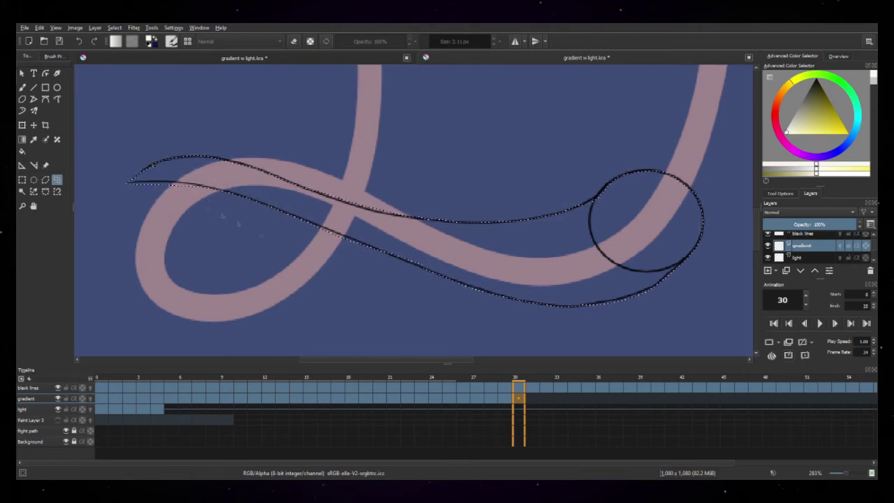
Refine the frame 30 selection at the tail tip and fill it with a white gradient fading from the head
scroll(140, 173, "up", 4)
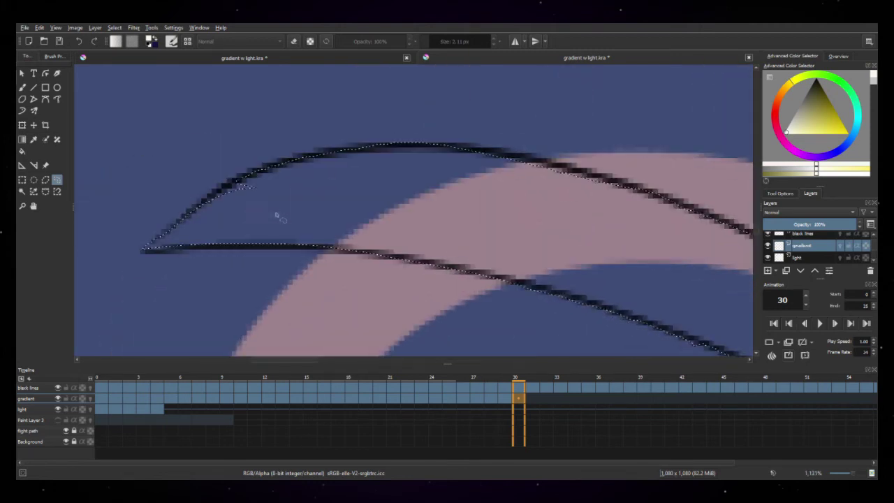
scroll(277, 217, "down", 10)
key("g")
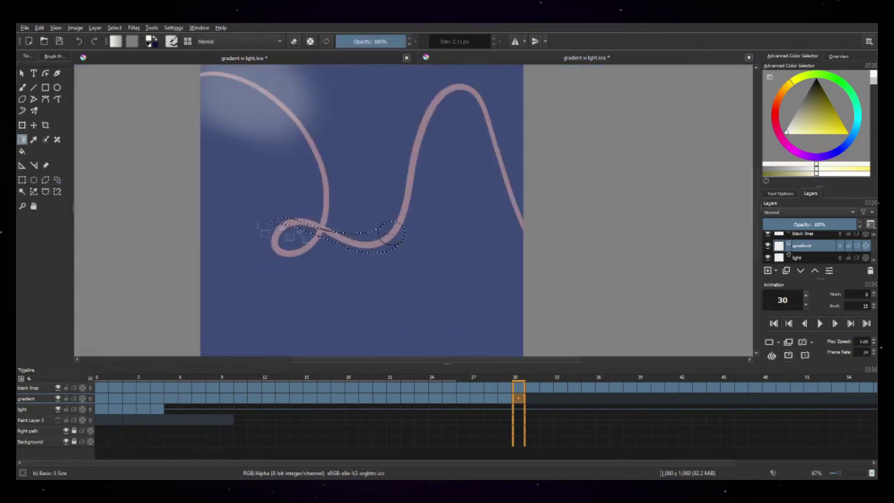
left_click_drag(260, 227, 171, 245)
Clear the carried-over fill on frame 31 of the gradient layer and remove the old selection
key("Delete")
scroll(394, 235, "up", 3)
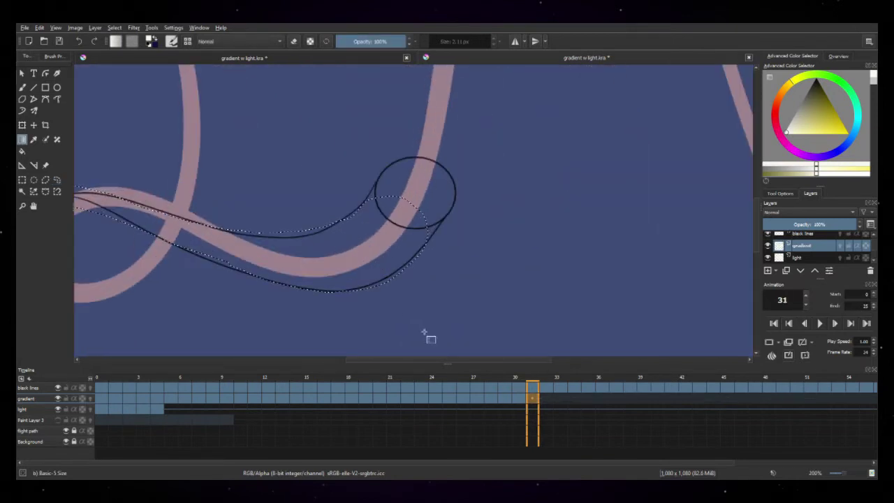
left_click(57, 180)
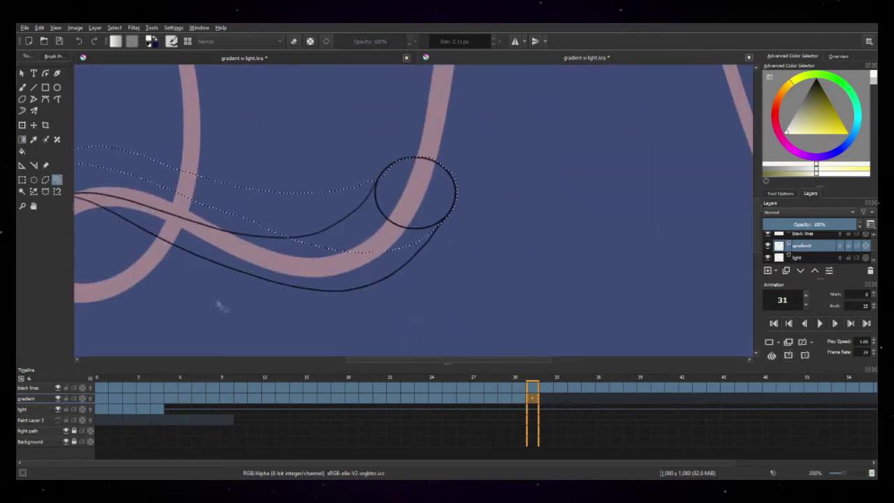
key("ctrl+shift+a")
scroll(413, 249, "up", 1)
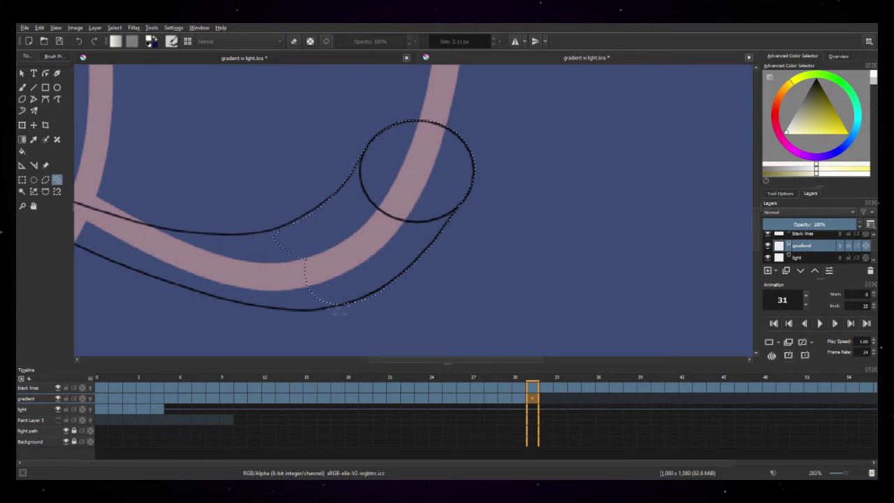
Trace a freehand selection along the frame 31 comet outline to the tail tip and fill it with a white gradient fading from the head
mouse_move(168, 237)
left_mouse_down()
mouse_move(315, 216)
mouse_move(361, 146)
mouse_move(165, 264)
mouse_move(249, 308)
mouse_move(168, 258)
mouse_move(382, 270)
mouse_move(172, 190)
mouse_move(314, 219)
mouse_move(291, 216)
left_mouse_up()
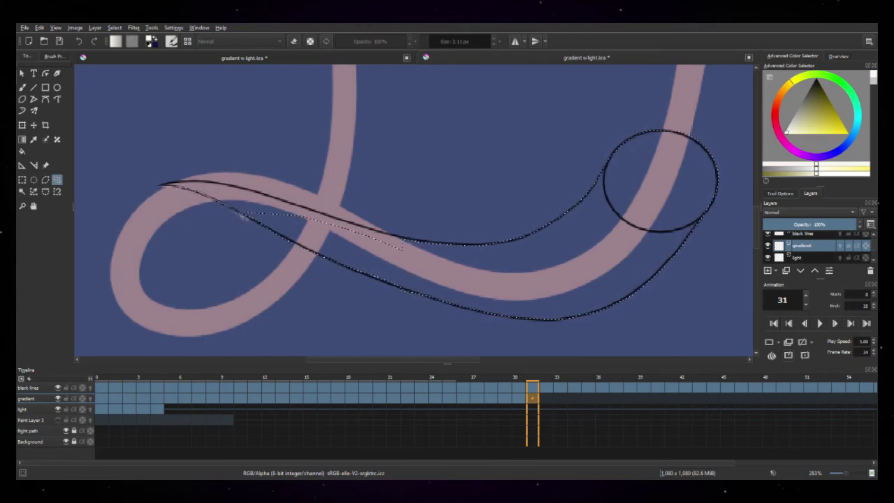
mouse_move(296, 208)
left_mouse_down()
mouse_move(412, 242)
mouse_move(326, 246)
mouse_move(309, 281)
left_mouse_up()
scroll(353, 234, "down", 4)
key("g")
left_click_drag(371, 257, 234, 239)
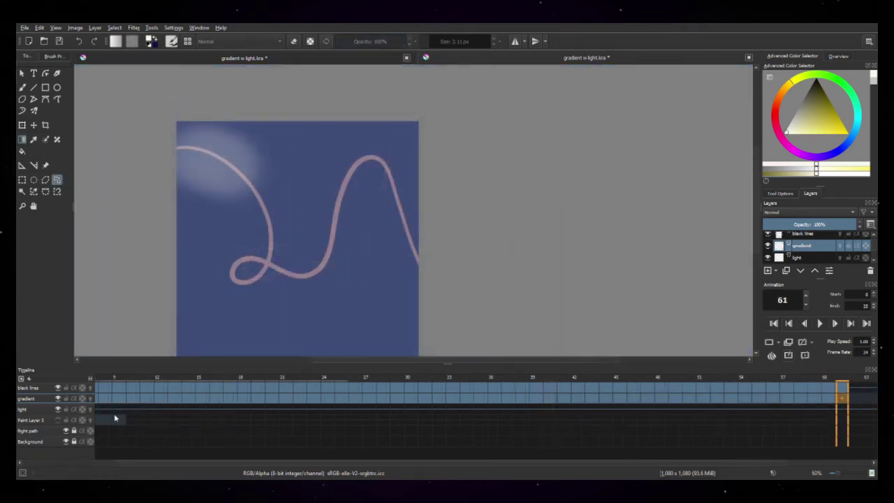
Handwrite "Thx 4" in white with a 9.47 px brush on frame 0 of Paint Layer 3, above the path's loop
left_click(114, 414)
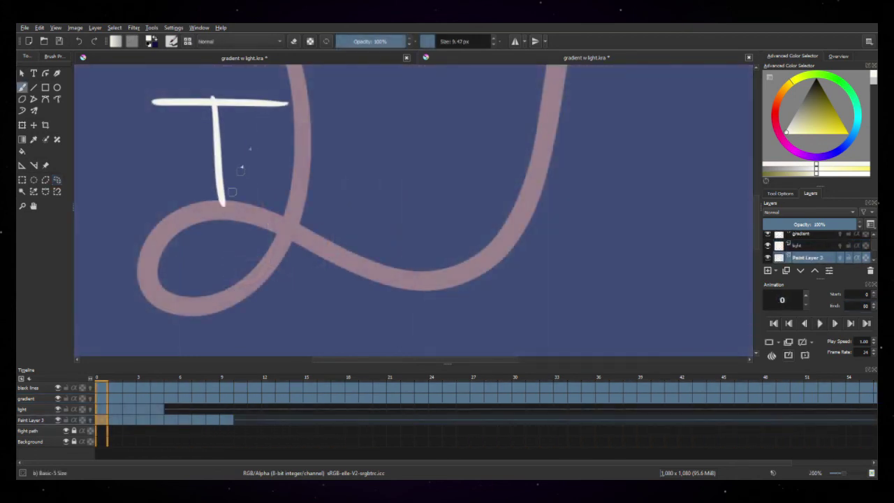
mouse_move(266, 108)
left_mouse_down()
mouse_move(275, 187)
mouse_move(316, 199)
left_mouse_up()
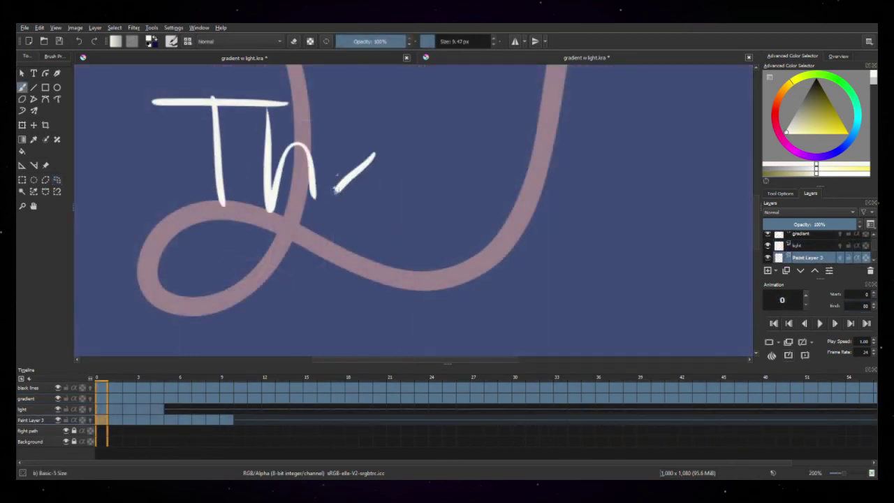
left_click_drag(341, 144, 378, 205)
left_click_drag(448, 113, 498, 164)
left_click_drag(483, 115, 475, 222)
Handwrite "watching" in white beneath "Thx 4" on frame 0 of Paint Layer 3
mouse_move(155, 260)
left_mouse_down()
mouse_move(238, 257)
mouse_move(241, 246)
left_mouse_up()
mouse_move(283, 262)
left_mouse_down()
mouse_move(276, 302)
mouse_move(302, 304)
left_mouse_up()
left_click_drag(329, 235, 334, 302)
left_click_drag(358, 271, 315, 273)
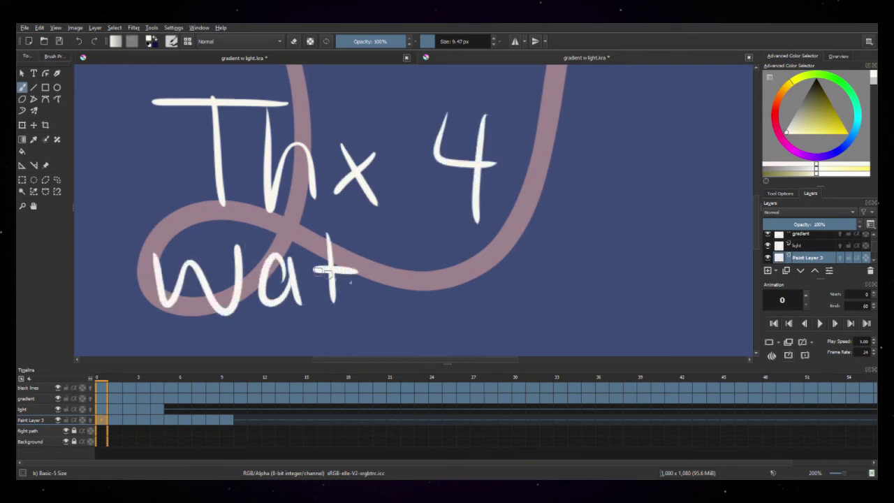
left_click_drag(398, 270, 401, 313)
left_click_drag(419, 242, 417, 316)
left_click_drag(418, 294, 446, 299)
left_click_drag(482, 271, 483, 316)
mouse_move(483, 297)
left_mouse_down()
mouse_move(510, 286)
mouse_move(514, 311)
left_mouse_up()
left_click_drag(558, 281, 558, 358)
left_click_drag(524, 353, 573, 334)
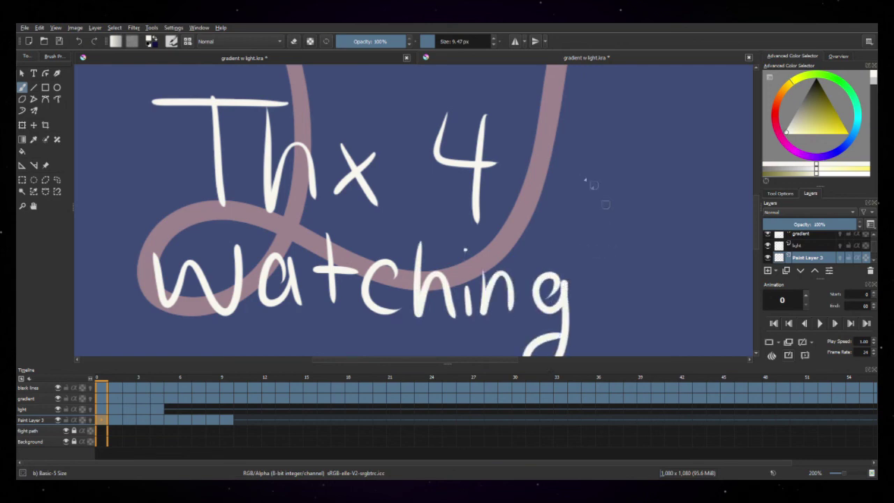